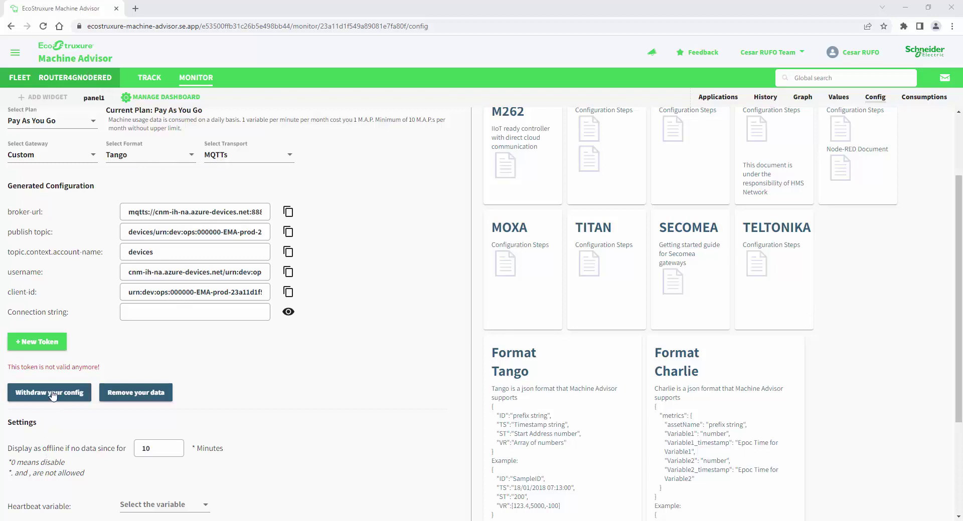
Step: Generate a new access token for the machine with a duration of 1 year and copy it
{"action": "scroll", "coordinate": [236, 423], "scroll_direction": "down", "scroll_amount": 2}
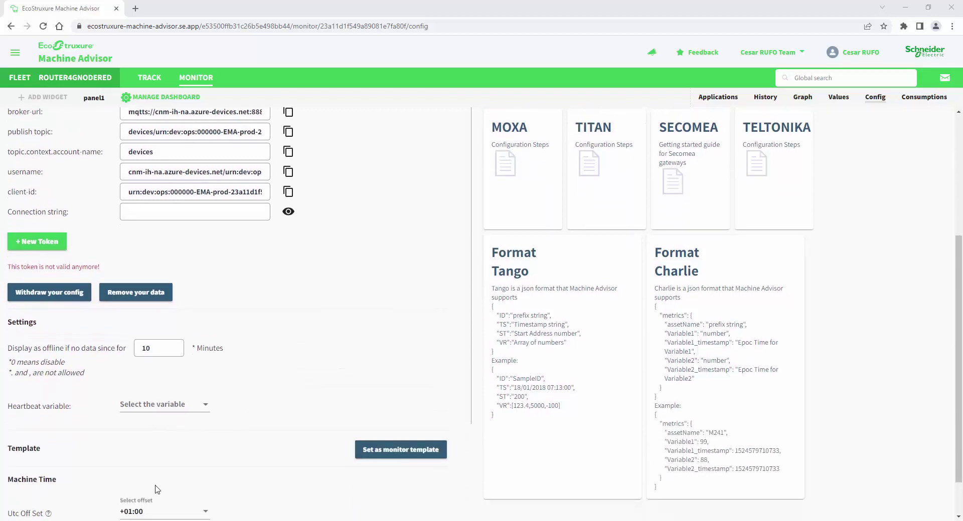
{"action": "scroll", "coordinate": [90, 514], "scroll_direction": "down", "scroll_amount": 1}
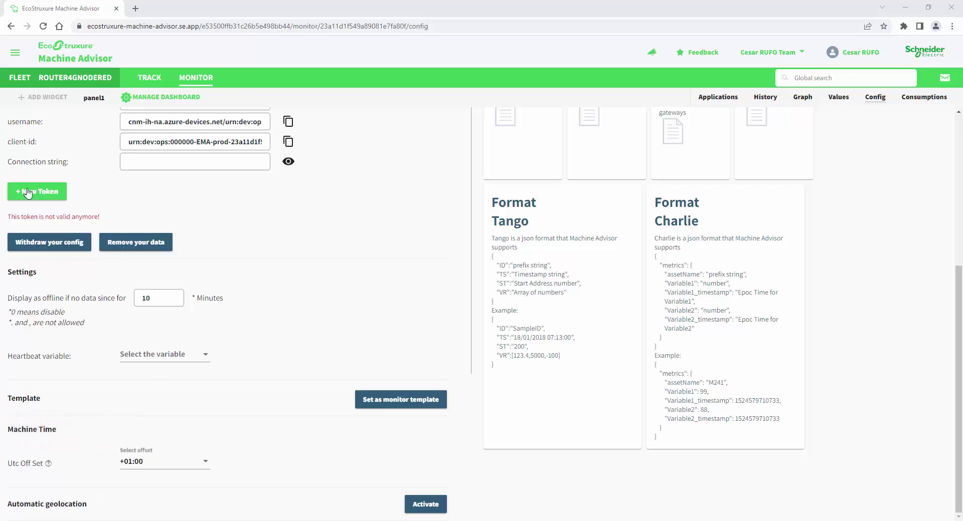
{"action": "left_click", "coordinate": [51, 196]}
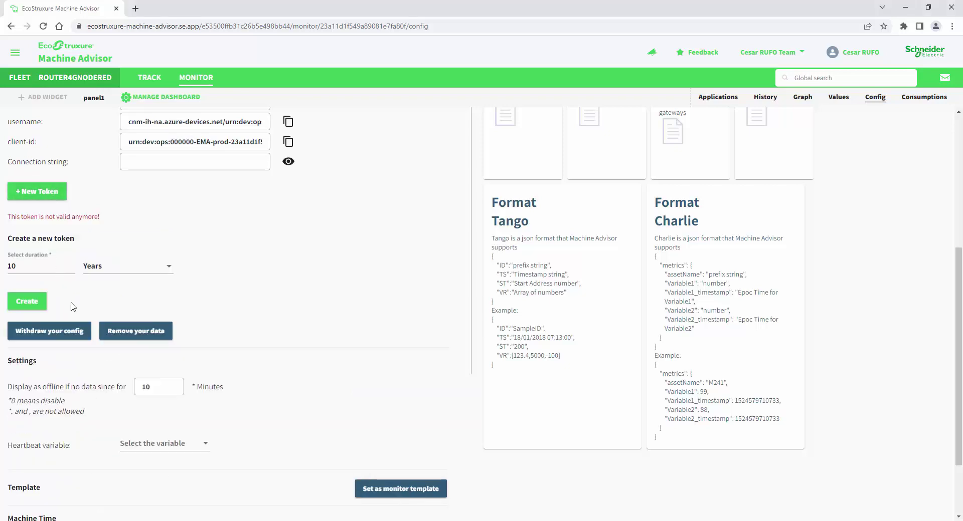
{"action": "left_click", "coordinate": [31, 267]}
{"action": "left_click", "coordinate": [31, 304]}
{"action": "left_click", "coordinate": [404, 295]}
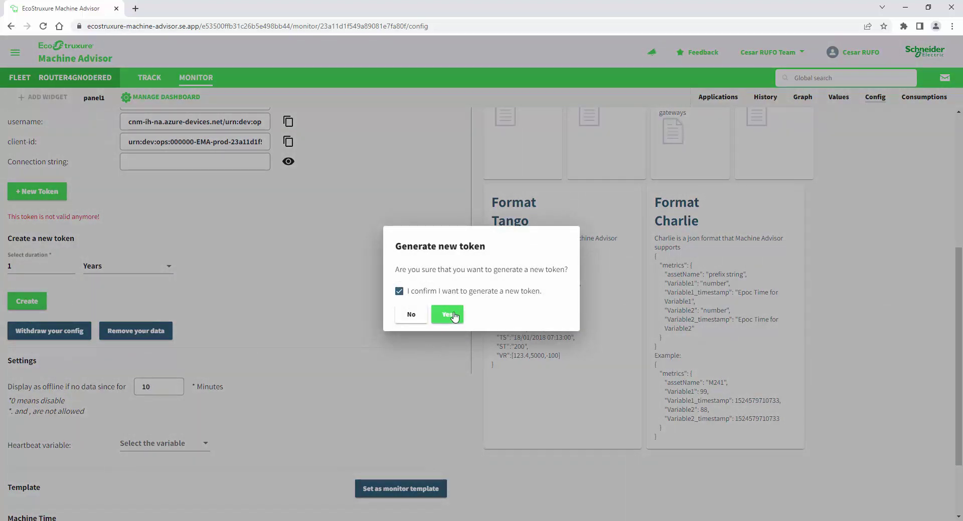
{"action": "left_click", "coordinate": [448, 314]}
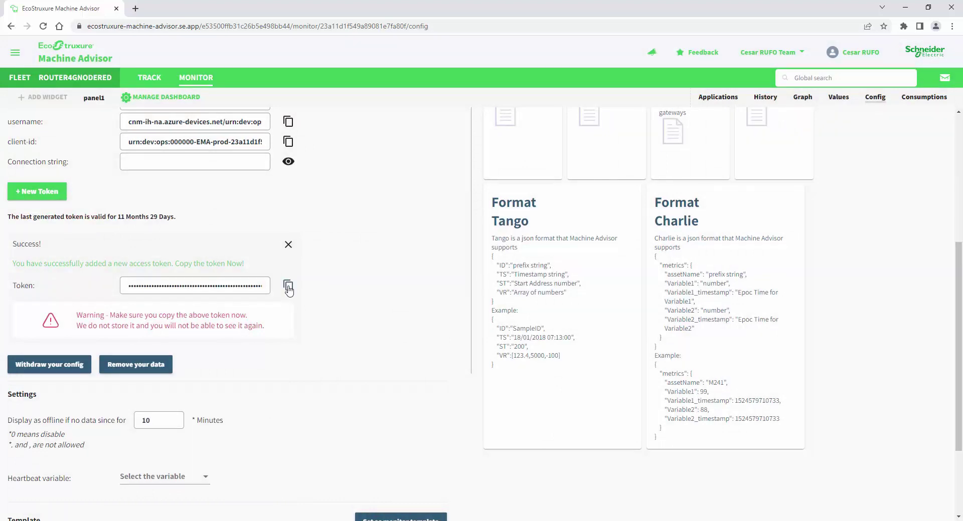
{"action": "left_click", "coordinate": [289, 287]}
Step: Switch to Machine Expert Logic Builder and log in to the visualization as Admin with the account password
{"action": "key", "text": "alt+Tab"}
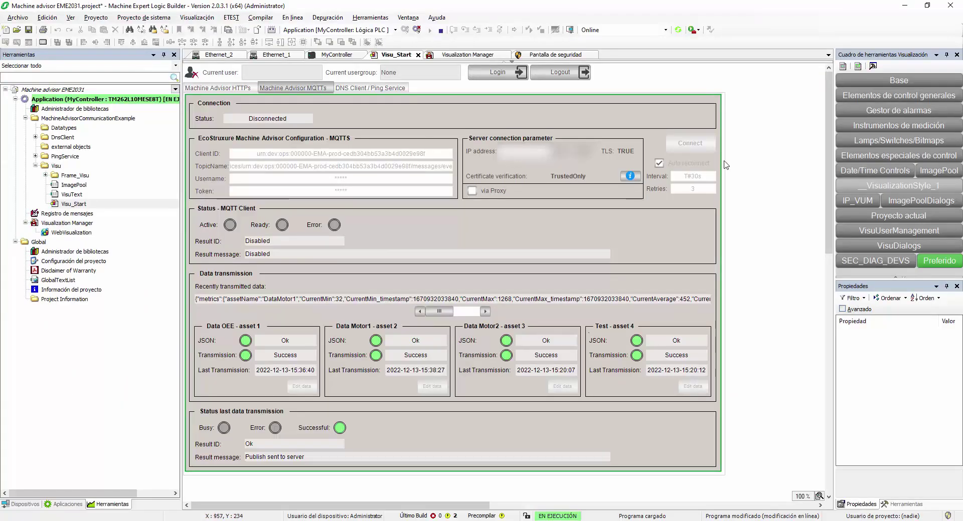
{"action": "left_click", "coordinate": [499, 72]}
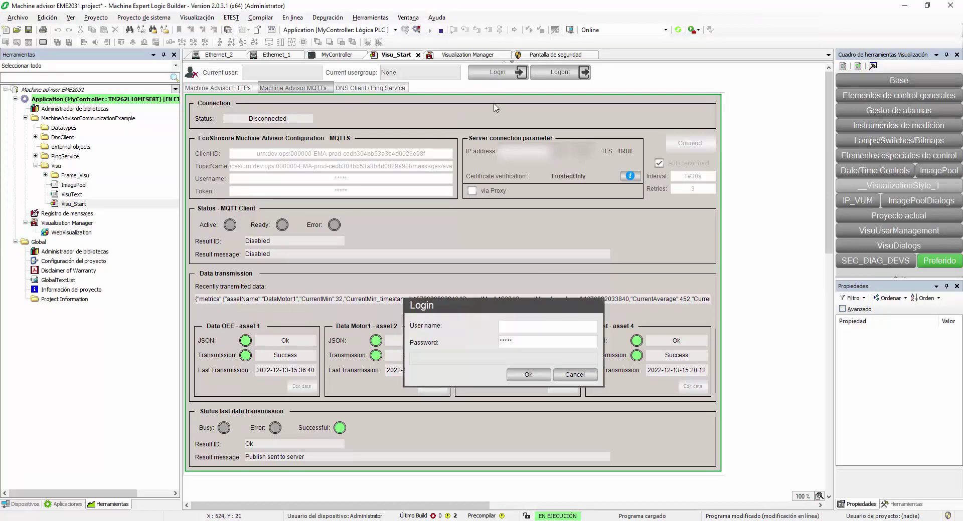
{"action": "left_click", "coordinate": [528, 328]}
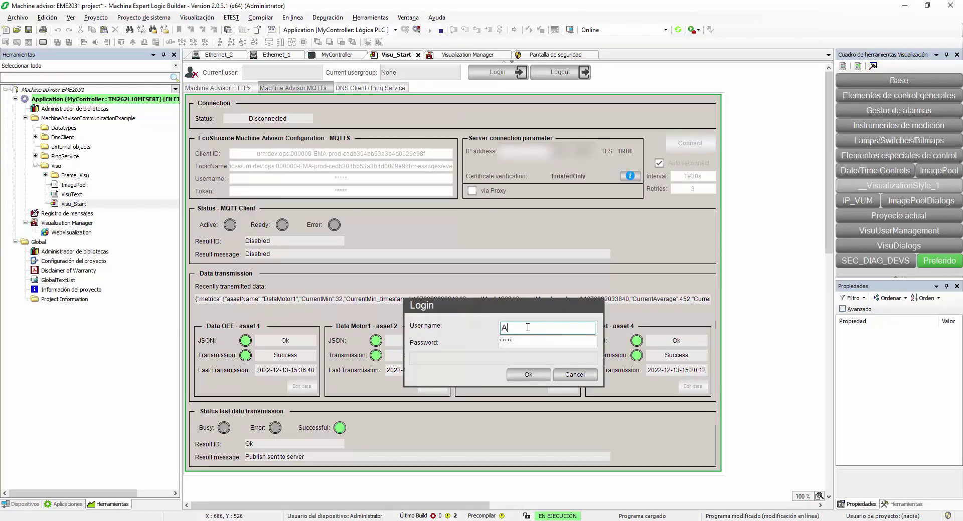
{"action": "key", "text": "Return"}
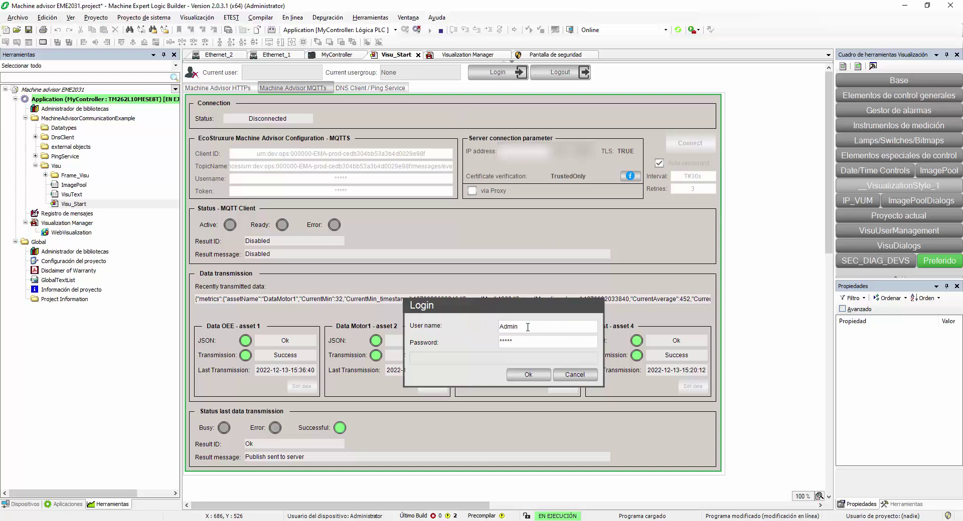
{"action": "left_click", "coordinate": [535, 346]}
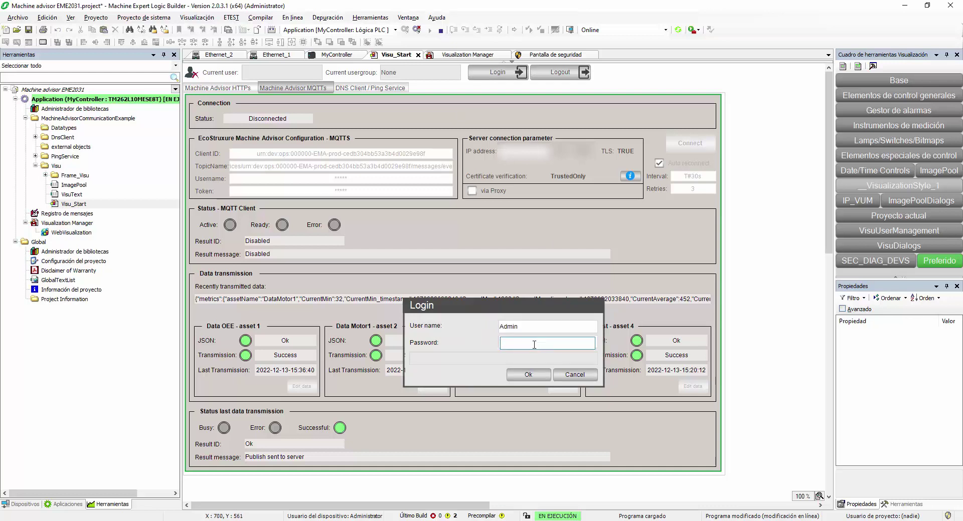
{"action": "key", "text": "Return"}
{"action": "left_click", "coordinate": [528, 374]}
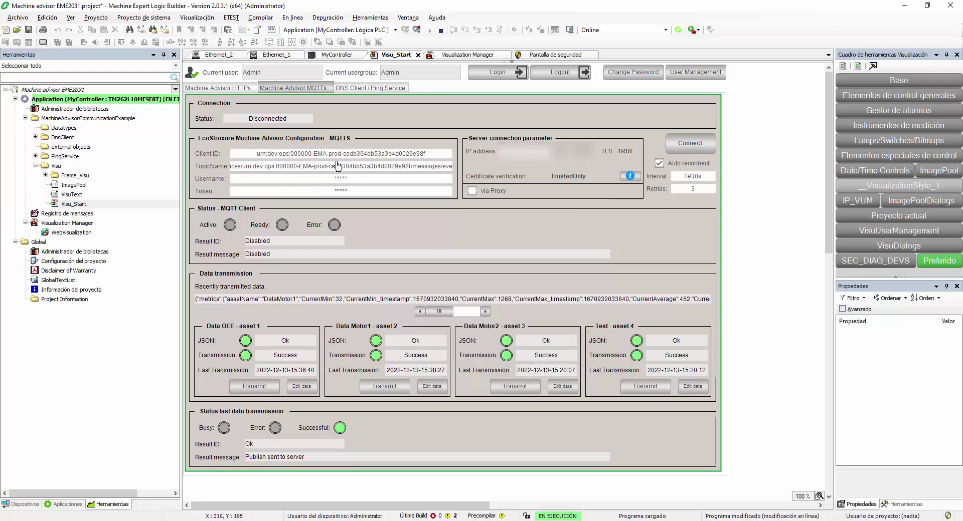
Step: Paste the copied access token into the Token field of the MQTTS configuration
{"action": "left_click", "coordinate": [357, 194]}
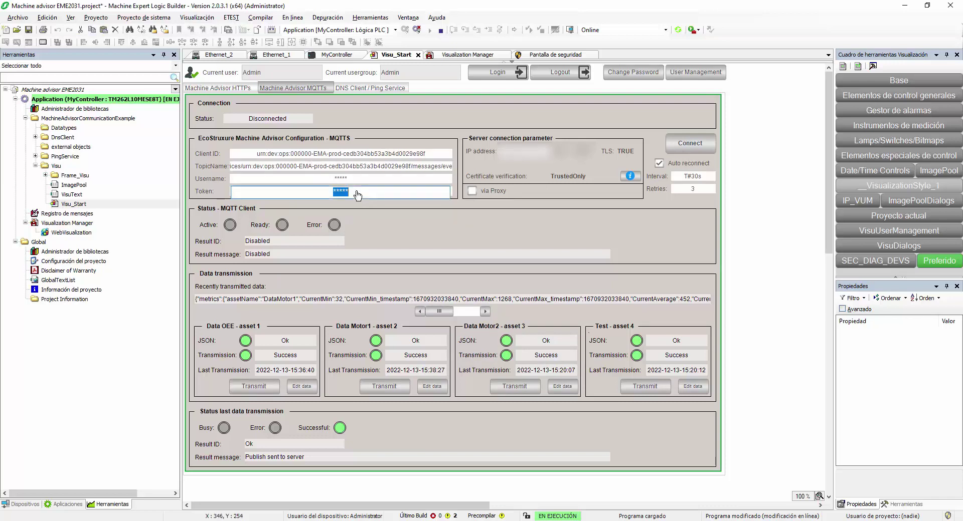
{"action": "key", "text": "ctrl+v"}
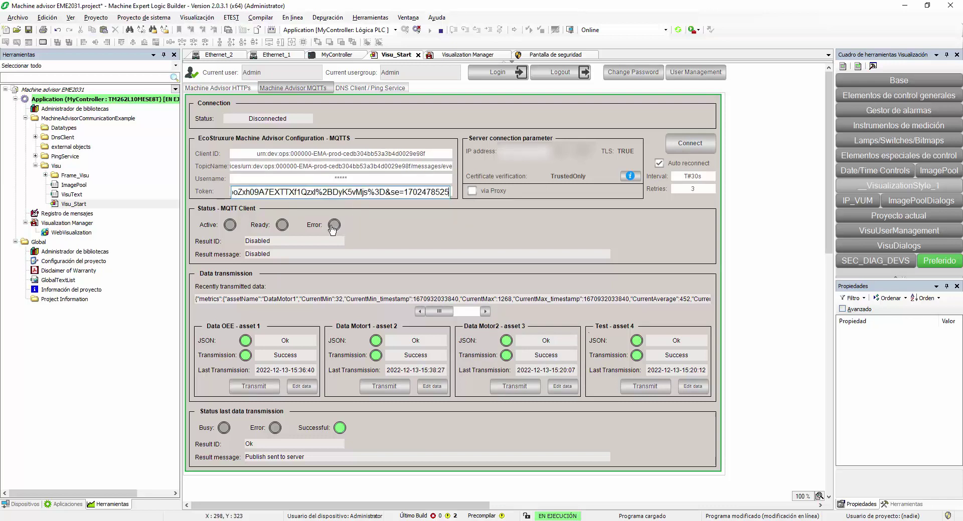
{"action": "key", "text": "Return"}
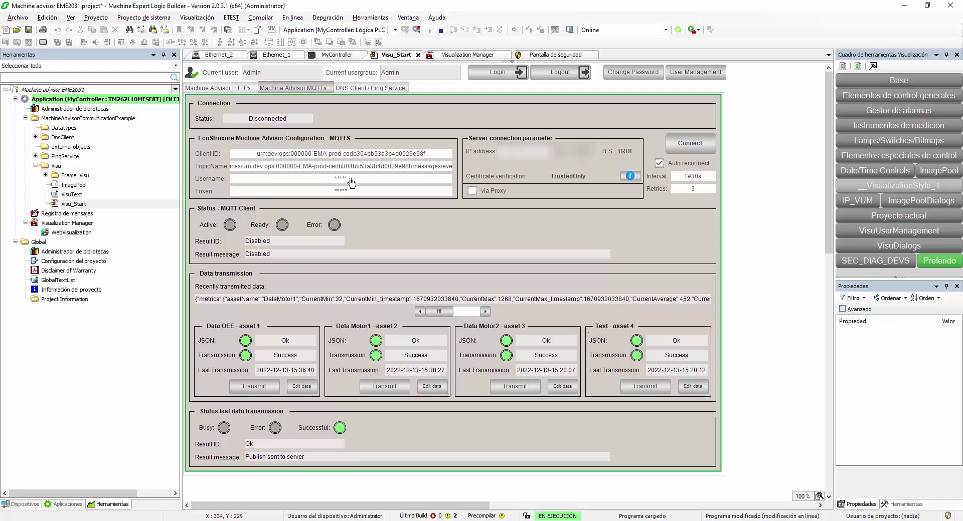
Step: Copy the generated username from Machine Advisor into the Username field of the controller's MQTTS configuration
{"action": "key", "text": "alt+Tab"}
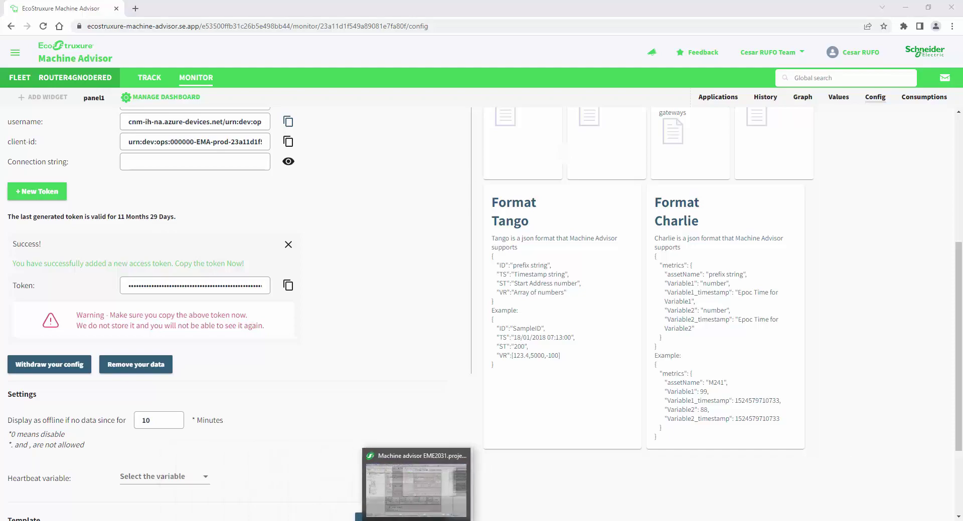
{"action": "left_click", "coordinate": [431, 481]}
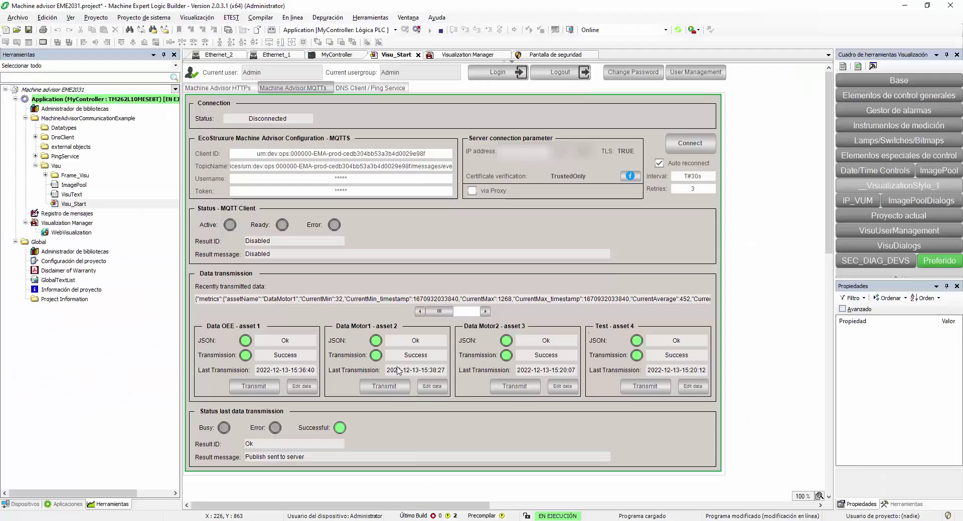
{"action": "left_click", "coordinate": [346, 179]}
{"action": "key", "text": "ctrl+v"}
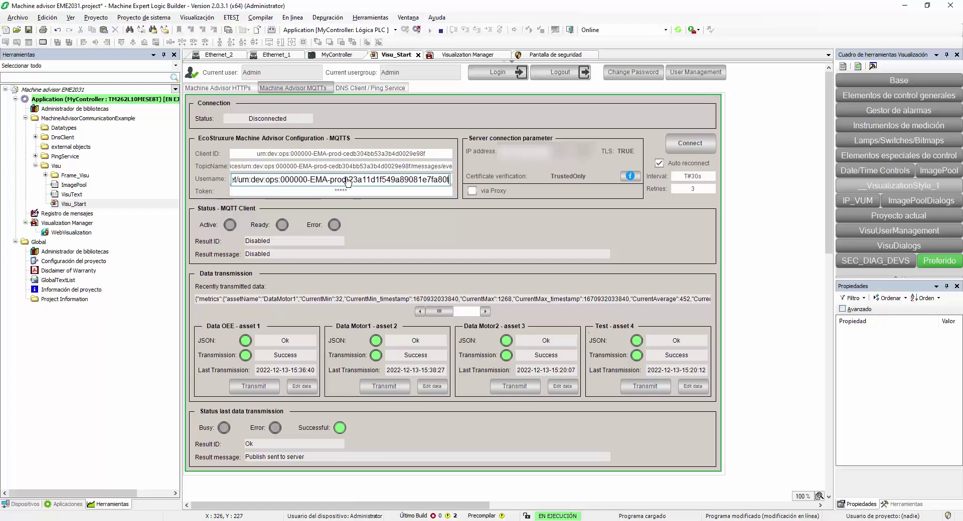
{"action": "key", "text": "Return"}
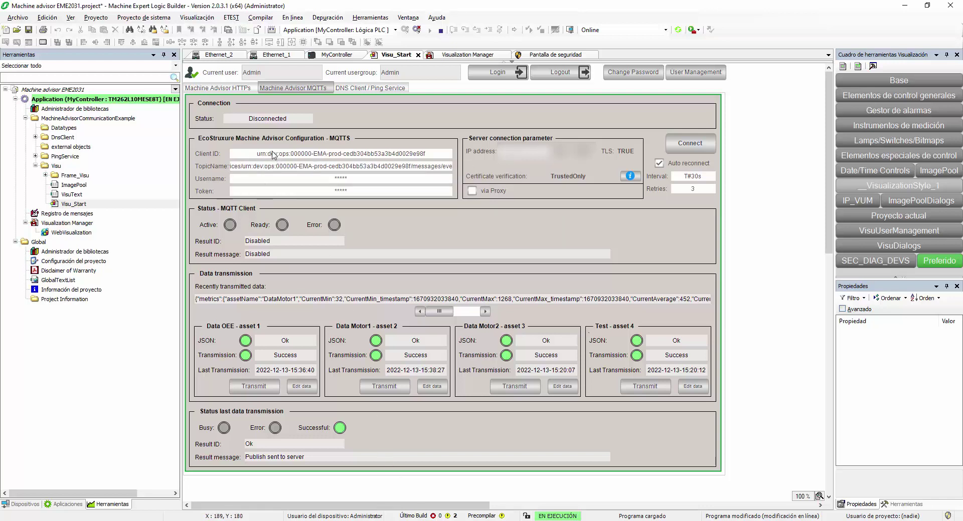
Step: Copy the client-id from Machine Advisor into the controller's Client ID field and connect the MQTT client
{"action": "key", "text": "alt+Tab"}
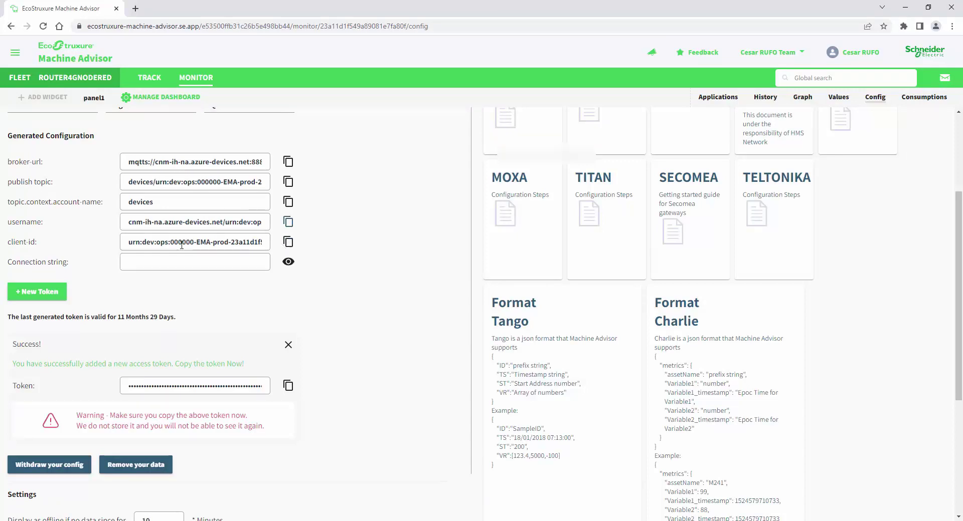
{"action": "left_click", "coordinate": [289, 242]}
{"action": "key", "text": "alt+Tab"}
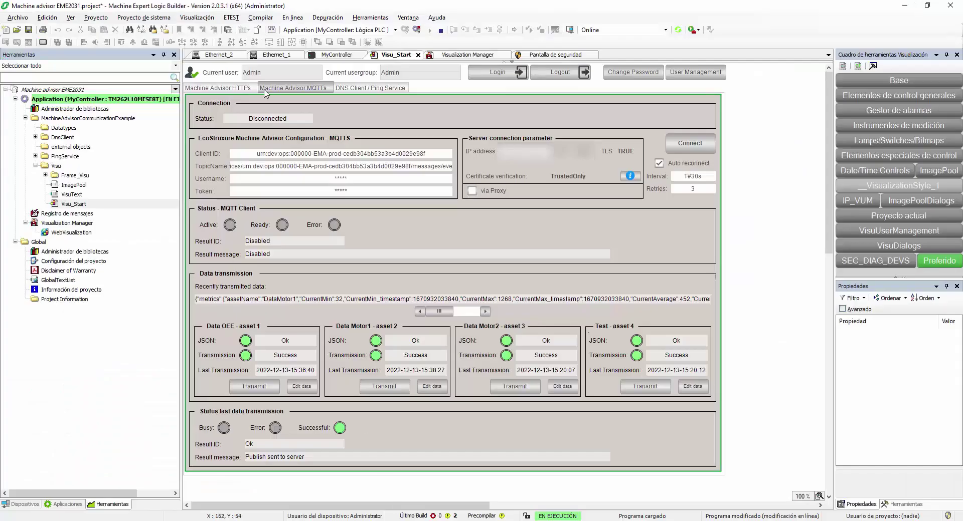
{"action": "left_click", "coordinate": [350, 155]}
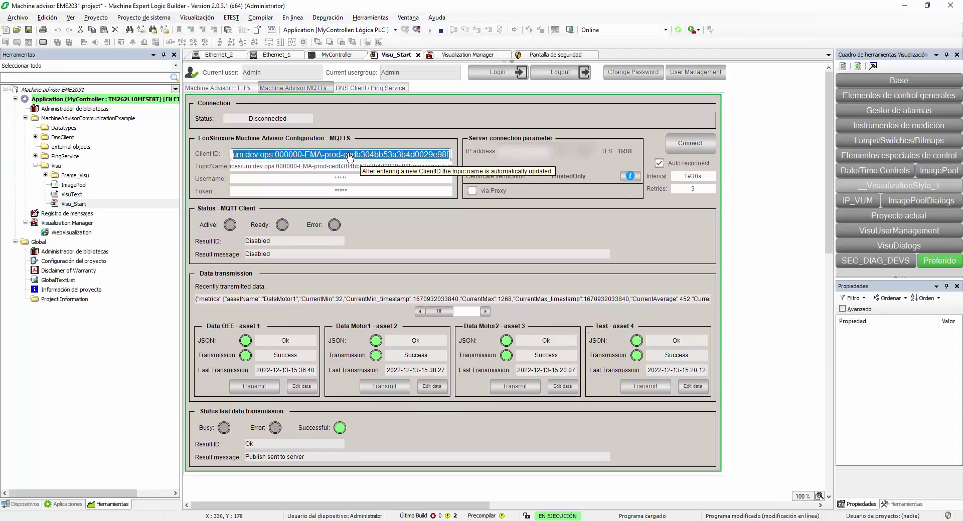
{"action": "key", "text": "ctrl+v"}
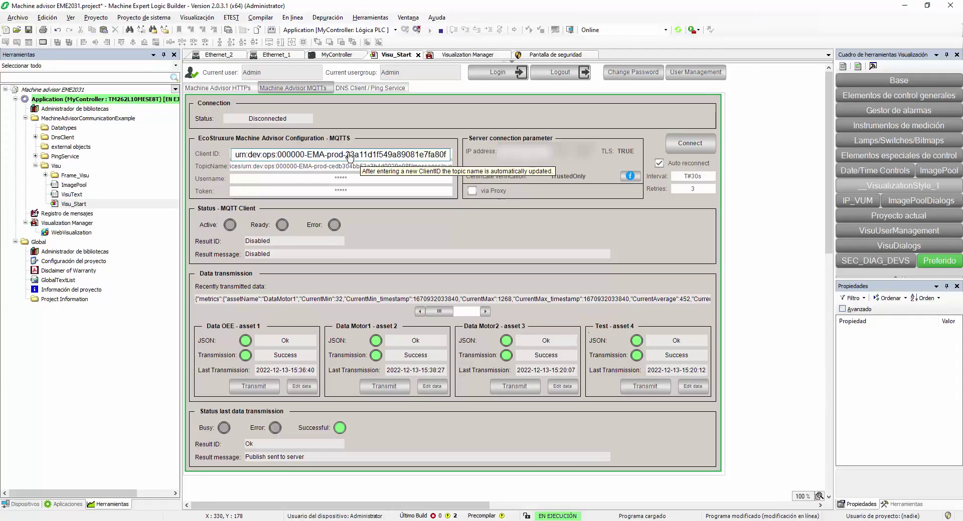
{"action": "key", "text": "Return"}
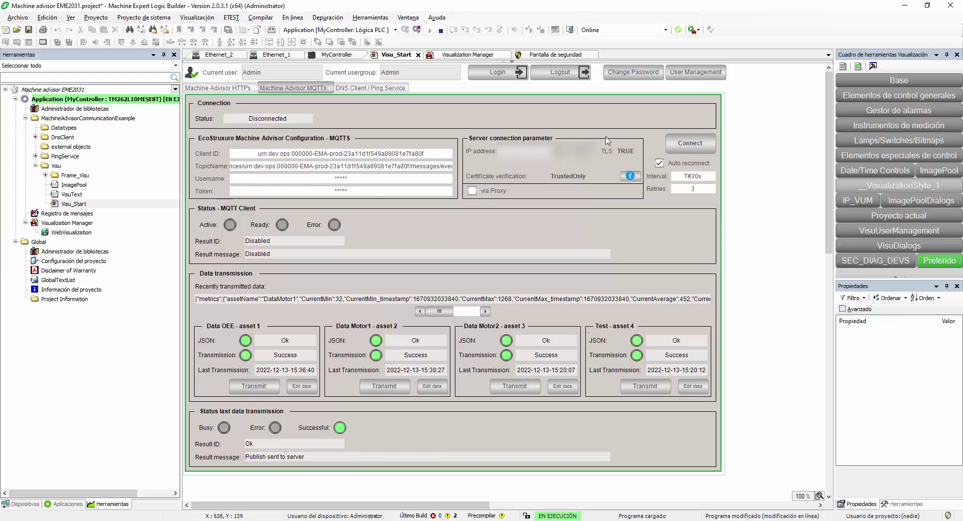
{"action": "left_click", "coordinate": [700, 144]}
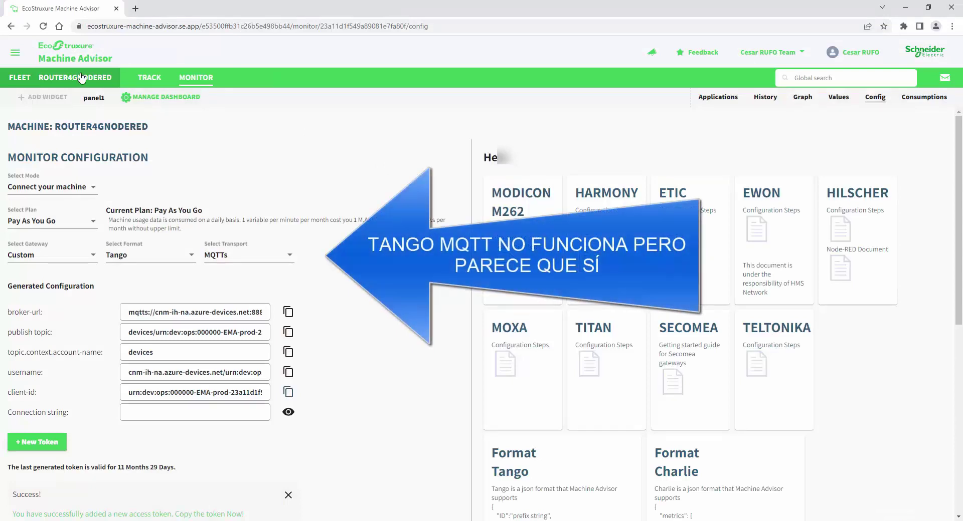
Step: In Machine Advisor, find ROUTER4GNODERED at Köln on the fleet map and open its monitoring dashboard
{"action": "left_click", "coordinate": [19, 78]}
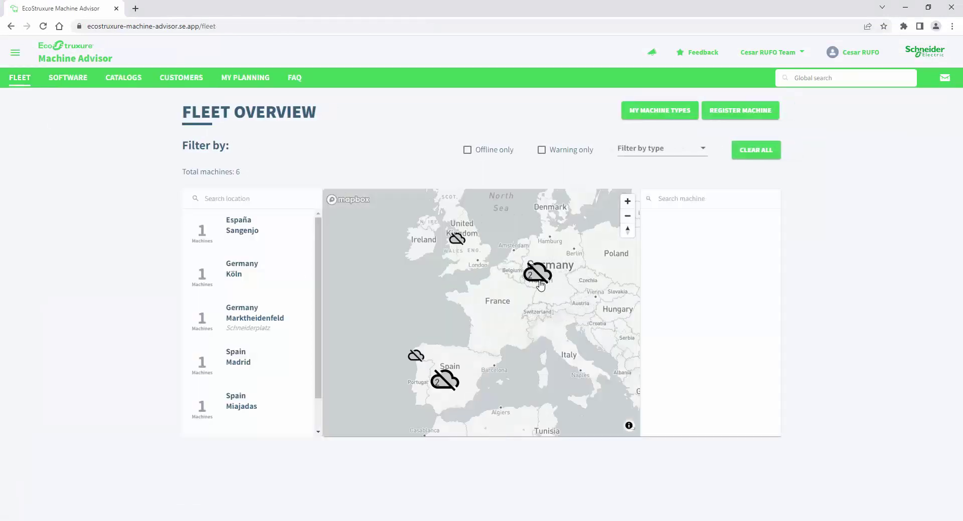
{"action": "left_click", "coordinate": [464, 307]}
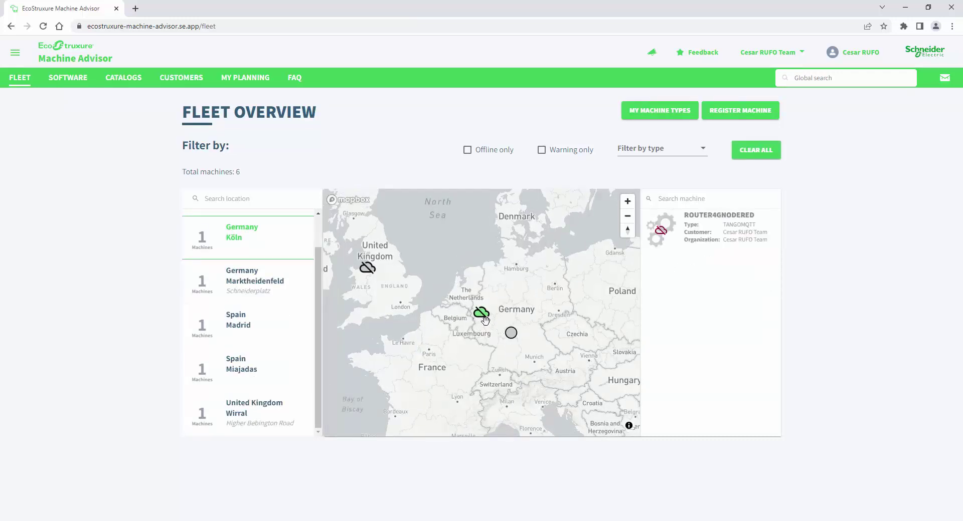
{"action": "mouse_move", "coordinate": [707, 239]}
{"action": "left_click", "coordinate": [715, 267]}
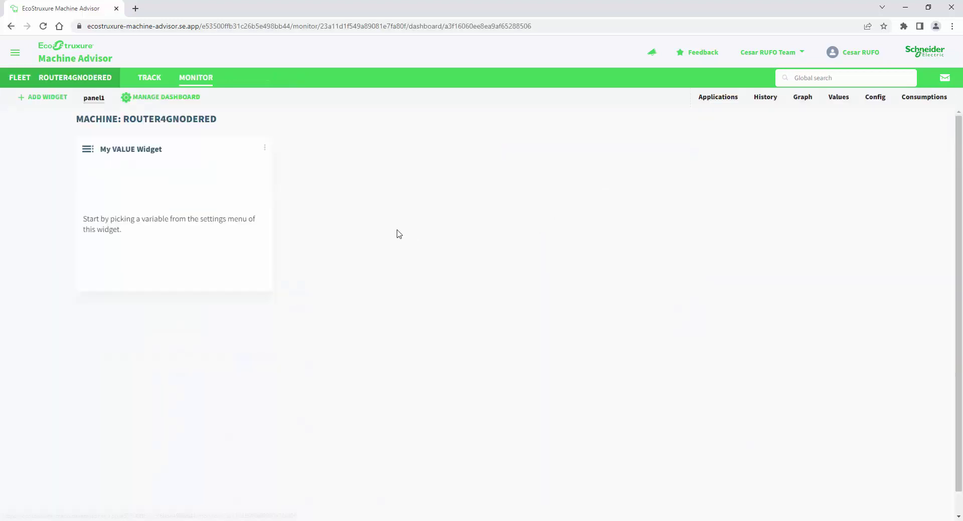
Step: Check the machine's values, panel1 dashboard and graph for received data variables
{"action": "left_click", "coordinate": [838, 97]}
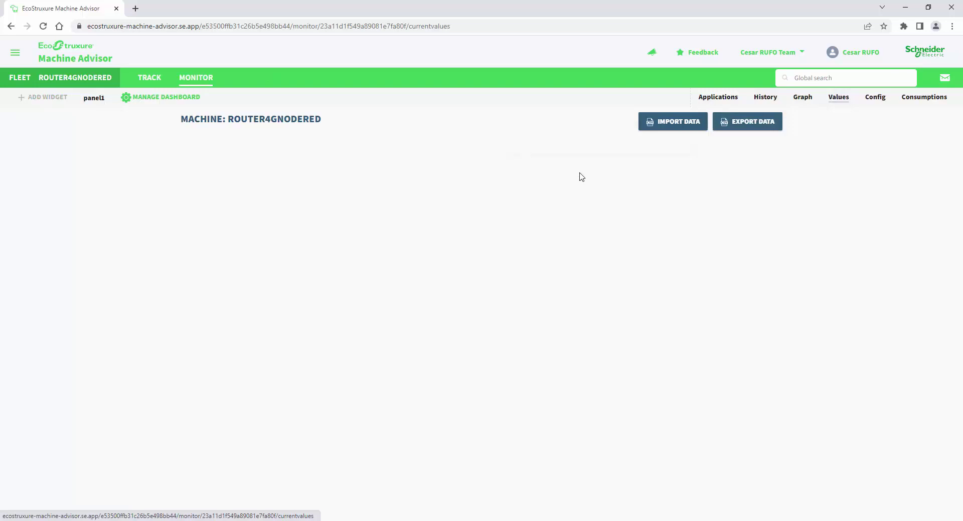
{"action": "left_click", "coordinate": [94, 99]}
{"action": "left_click", "coordinate": [167, 99]}
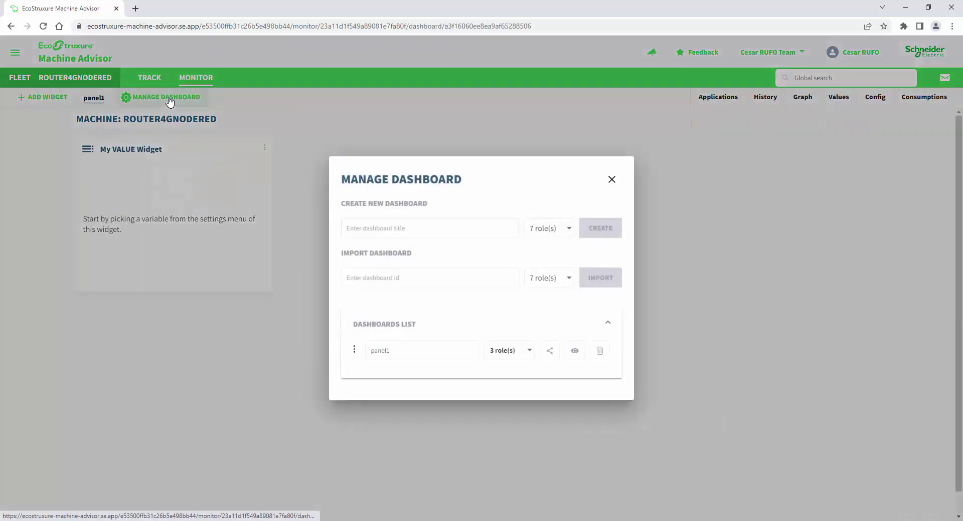
{"action": "left_click", "coordinate": [612, 181]}
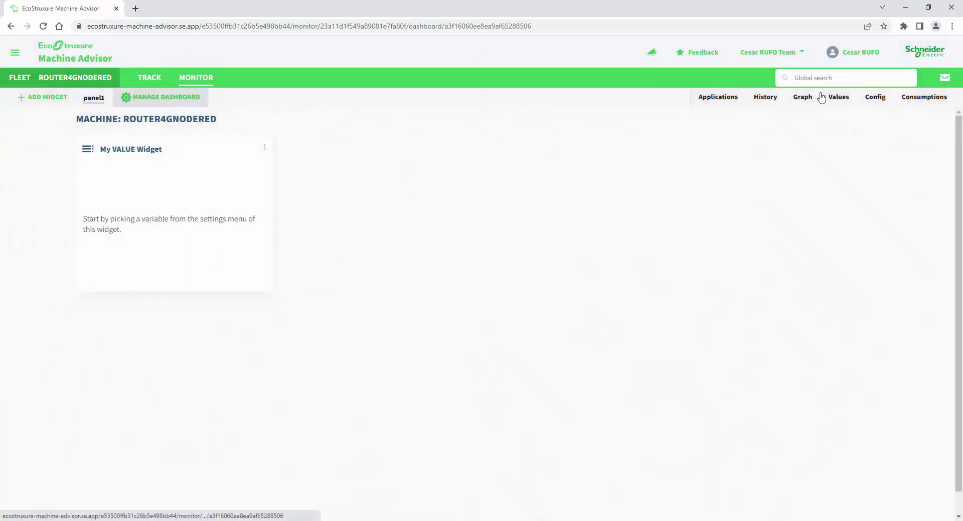
{"action": "left_click", "coordinate": [803, 97]}
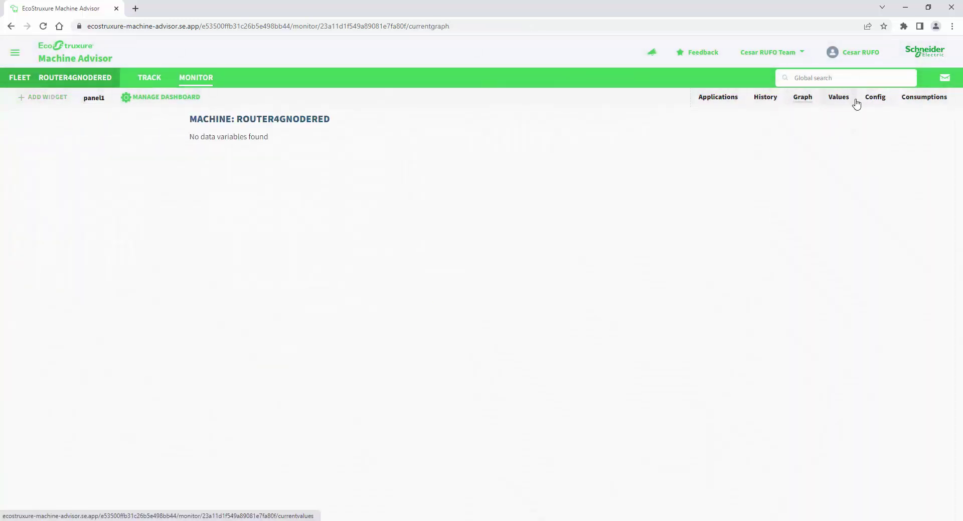
{"action": "left_click", "coordinate": [839, 97]}
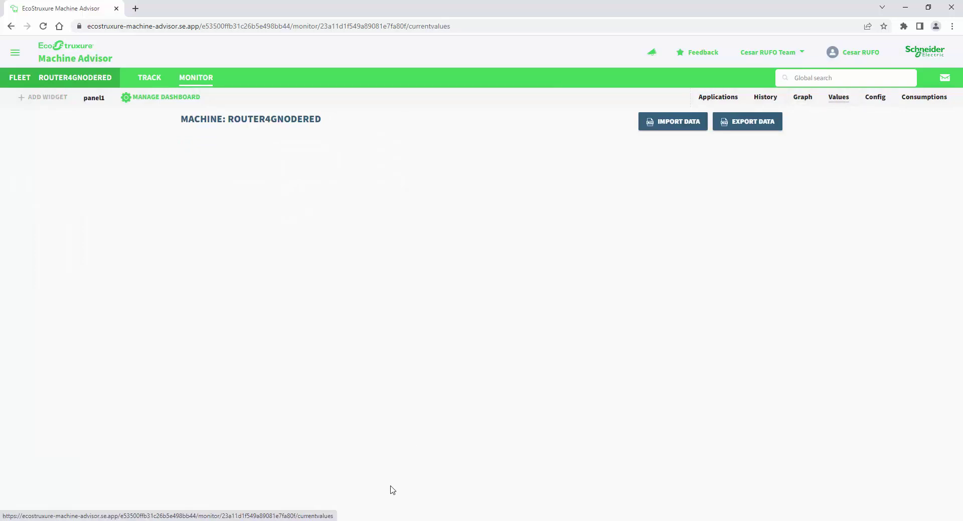
Step: In Machine Expert Logic Builder, transmit the data of Data OEE, Data Motor1, Data Motor2 and Test (assets 1 to 4)
{"action": "key", "text": "alt+Tab"}
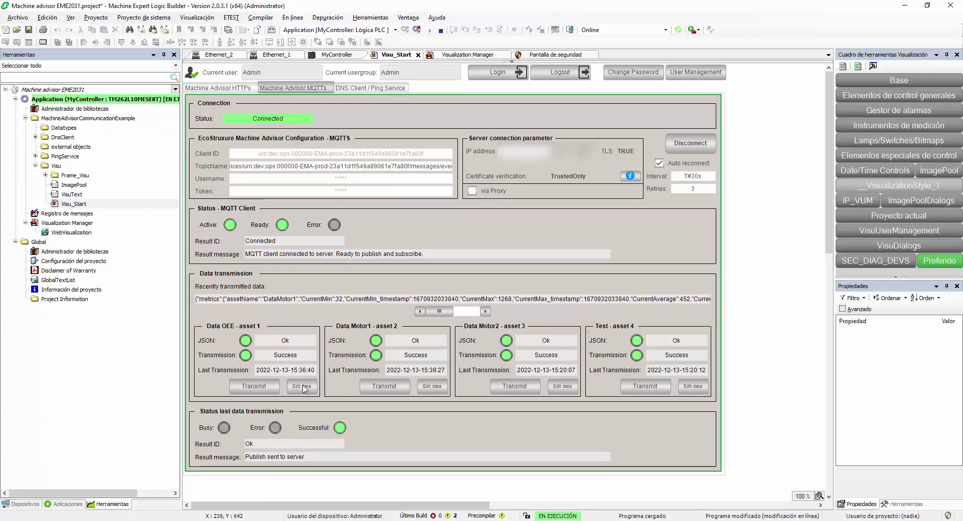
{"action": "left_click", "coordinate": [251, 391]}
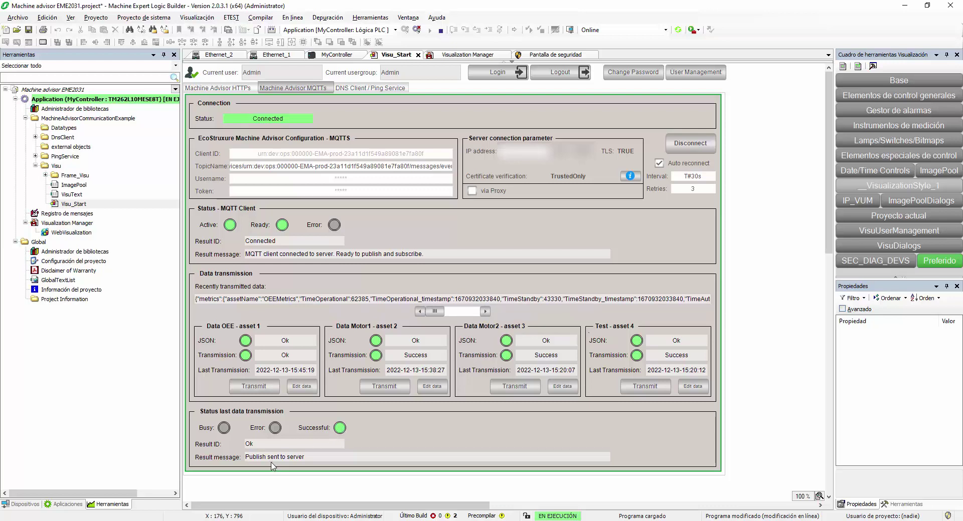
{"action": "left_click", "coordinate": [392, 387]}
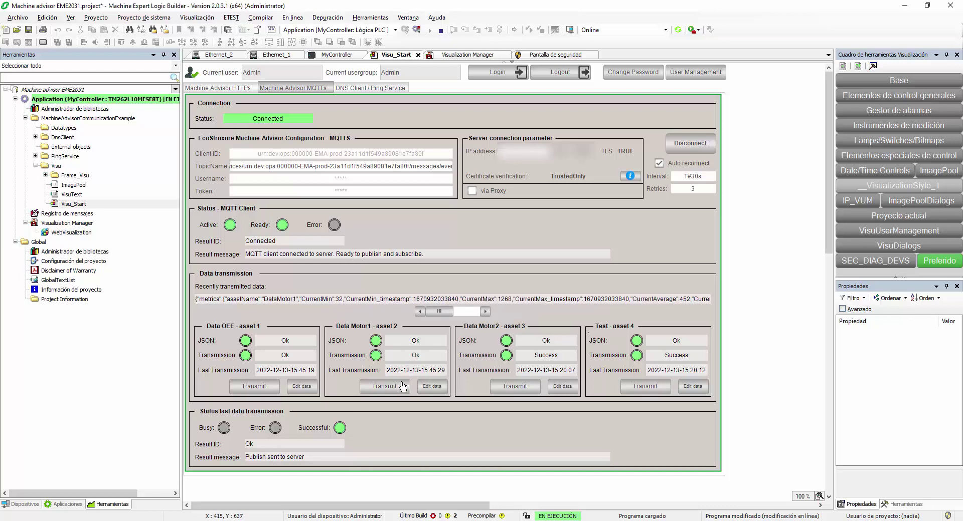
{"action": "left_click", "coordinate": [515, 387]}
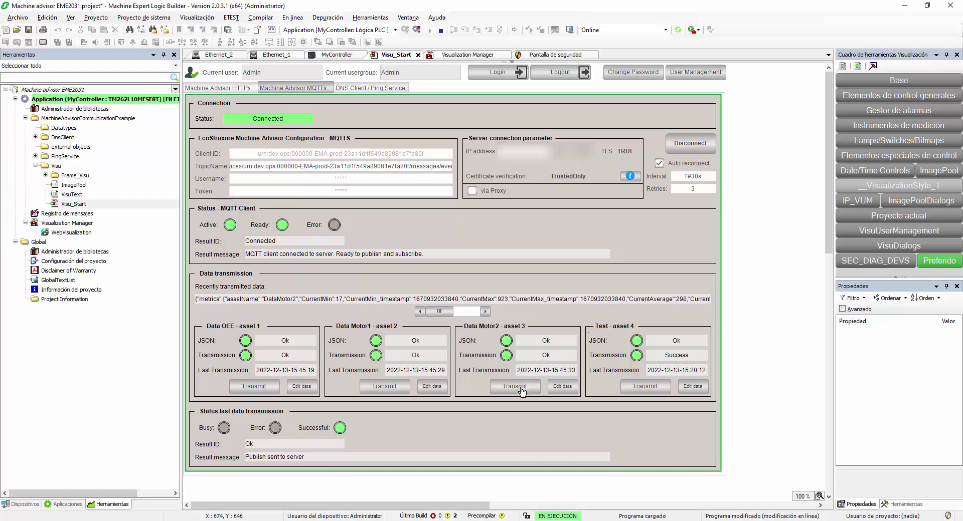
{"action": "left_click", "coordinate": [654, 389]}
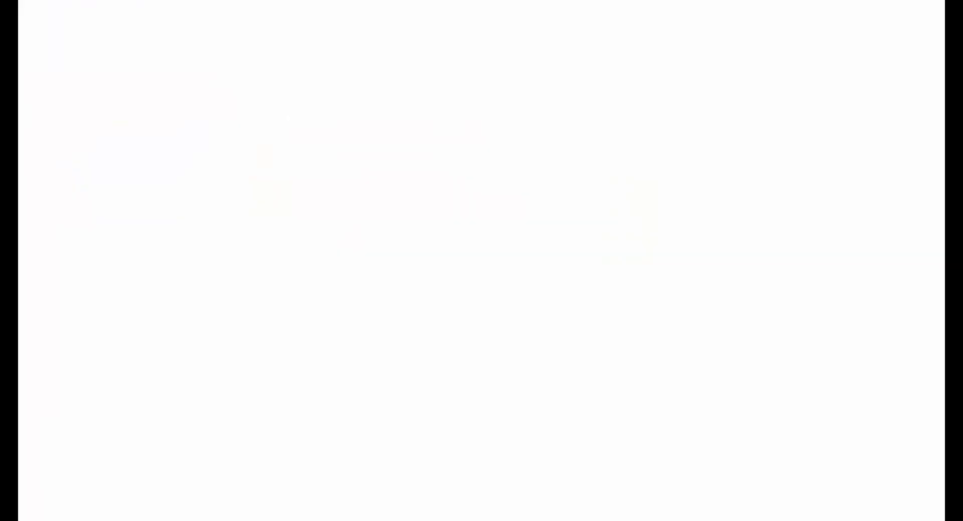